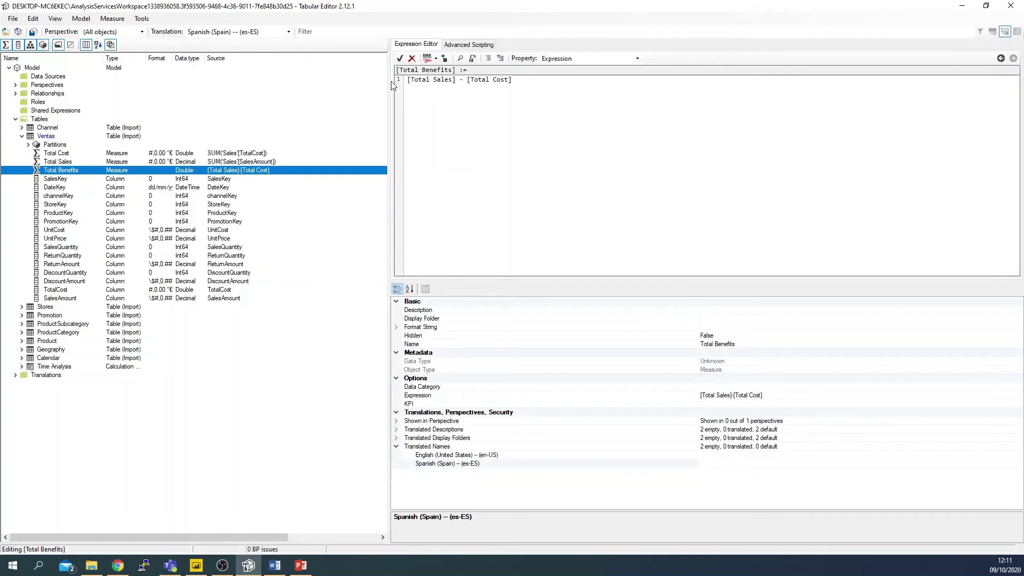
Go to the definition of [Total Sales] from the Total Benefits formula and examine the referenced measure's expression.
drag(411, 80, 449, 80)
click(445, 58)
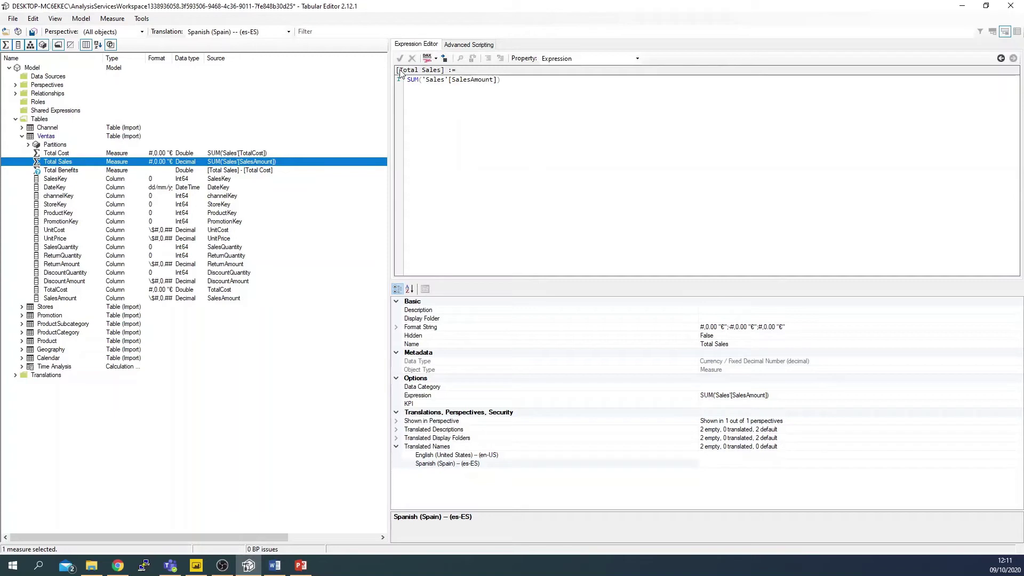
drag(515, 84, 406, 80)
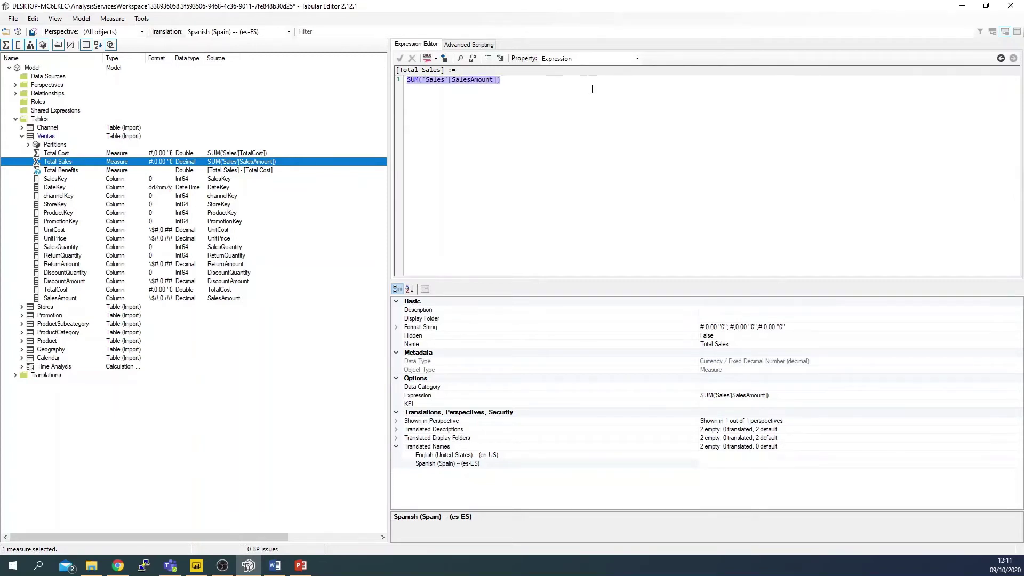
click(526, 87)
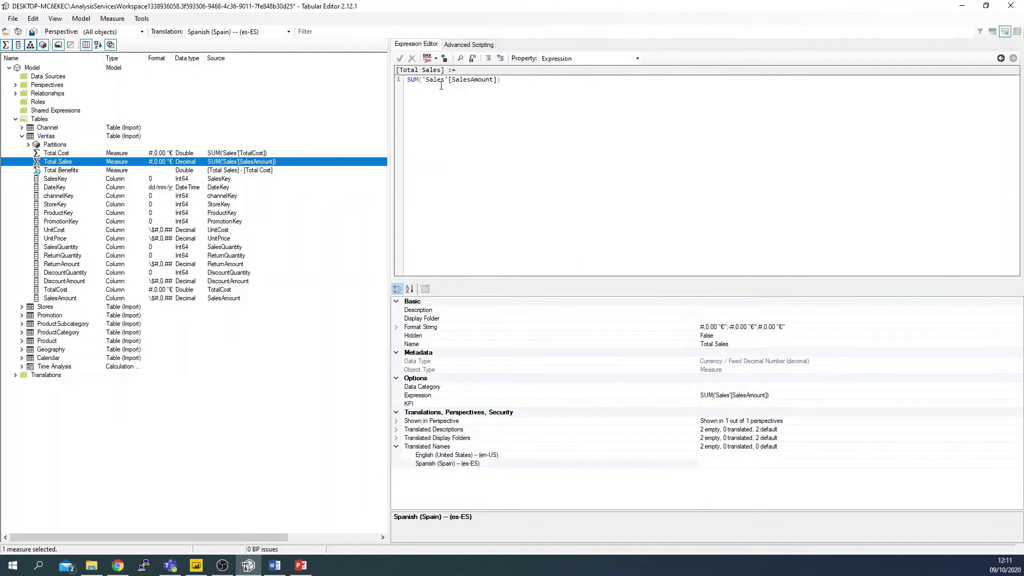
mouse_move(427, 80)
mouse_down()
mouse_move(449, 80)
mouse_move(419, 80)
mouse_up()
double_click(457, 80)
click(409, 80)
click(444, 59)
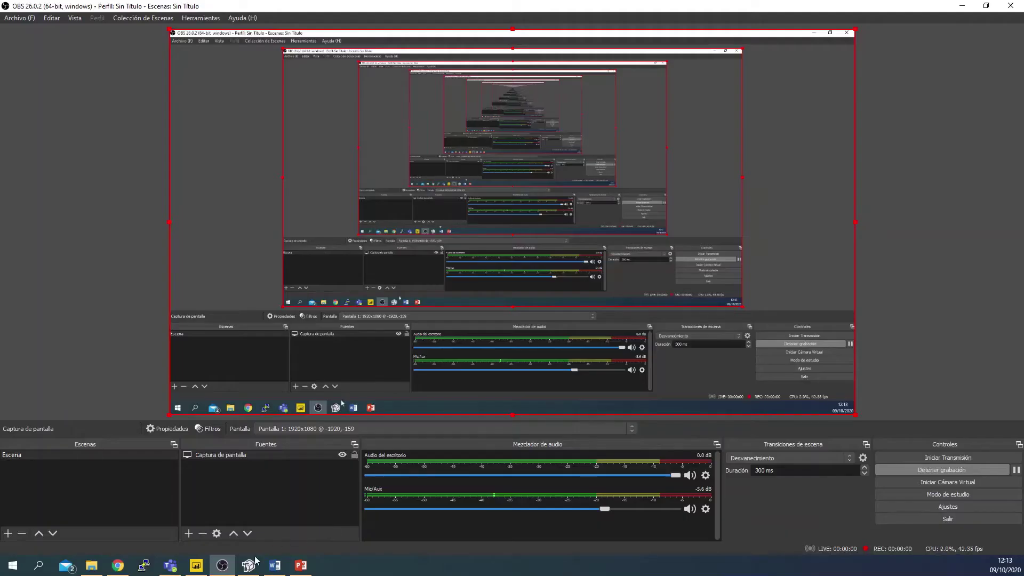
Switch back to Tabular Editor, open the Best Practice Analyzer for the model, check its results and close it.
click(248, 564)
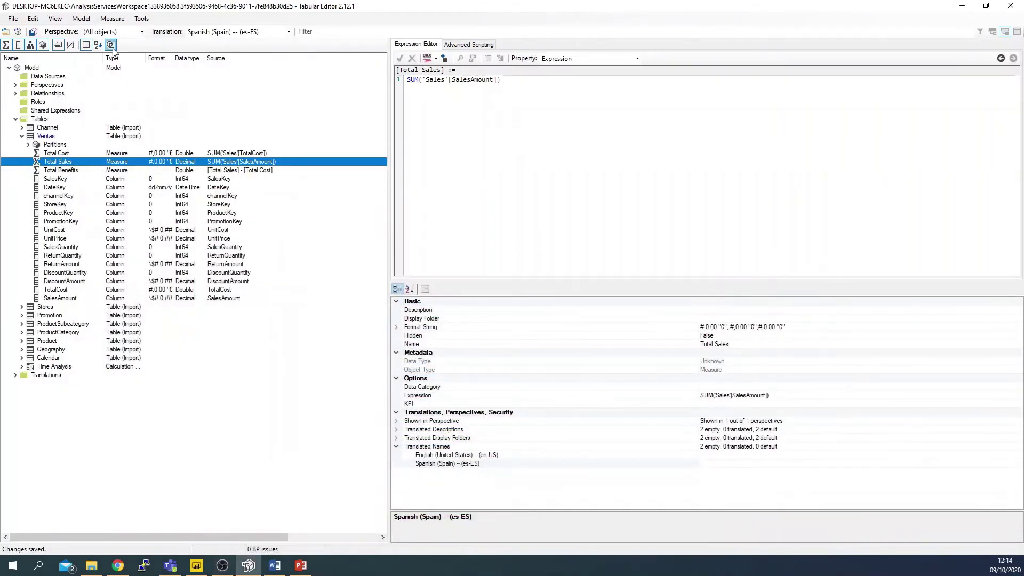
click(141, 19)
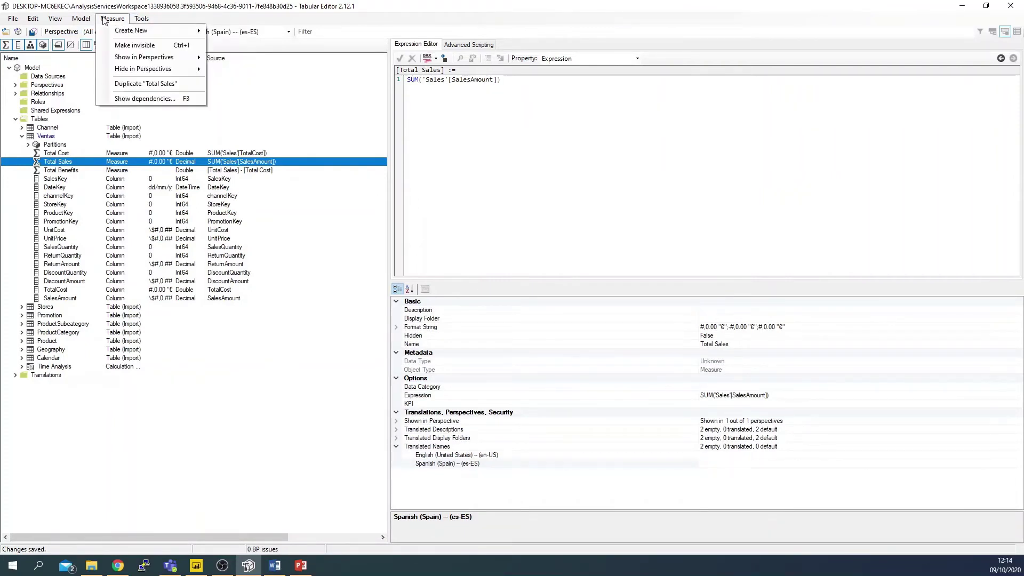
click(39, 138)
click(40, 136)
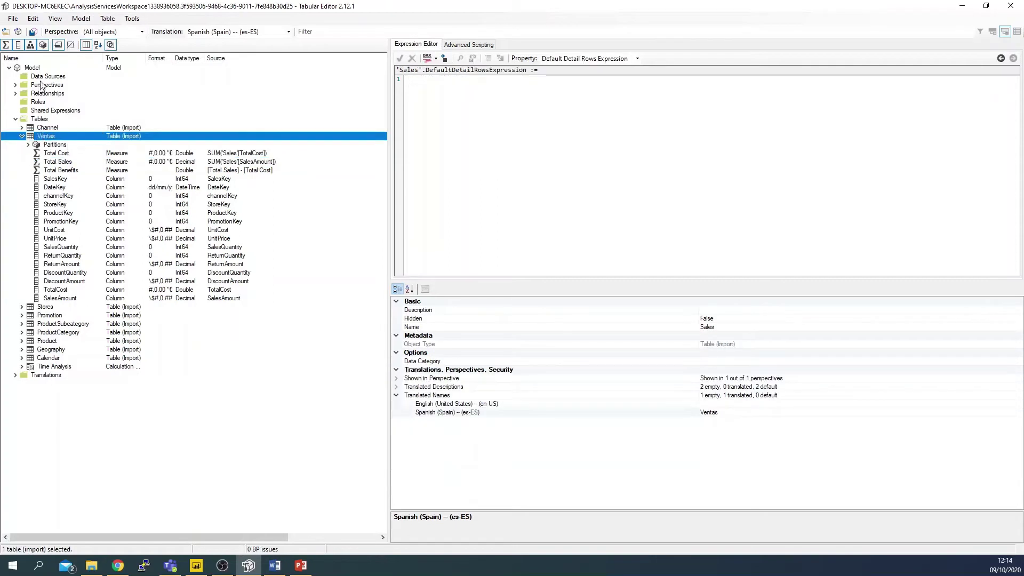
click(40, 69)
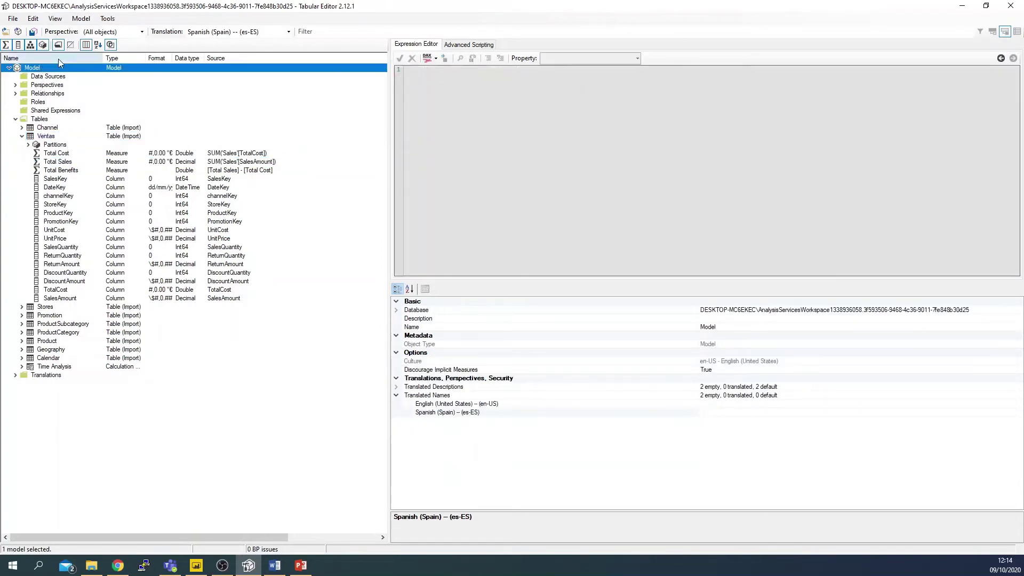
click(108, 19)
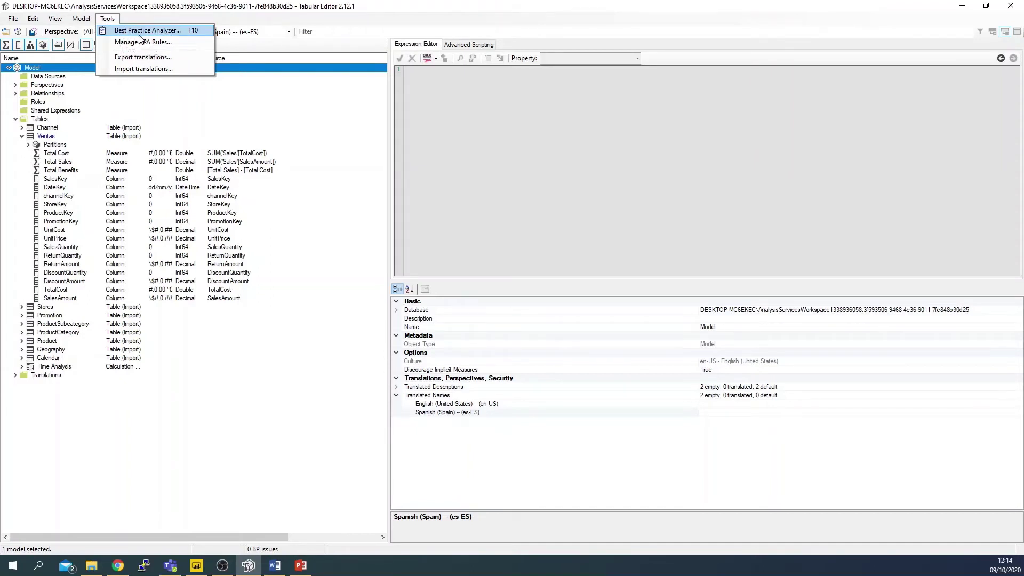
click(184, 32)
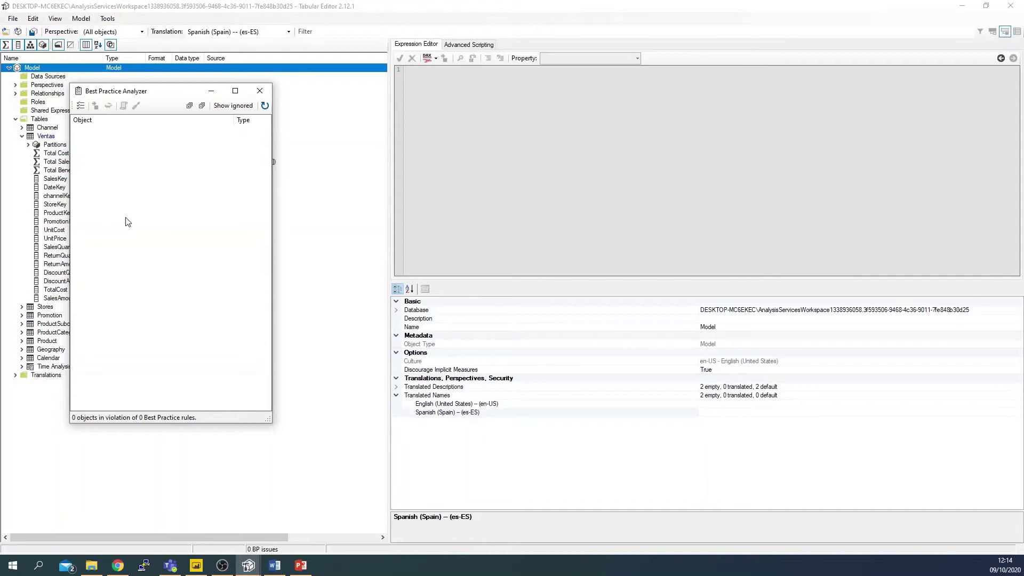
key(alt+F4)
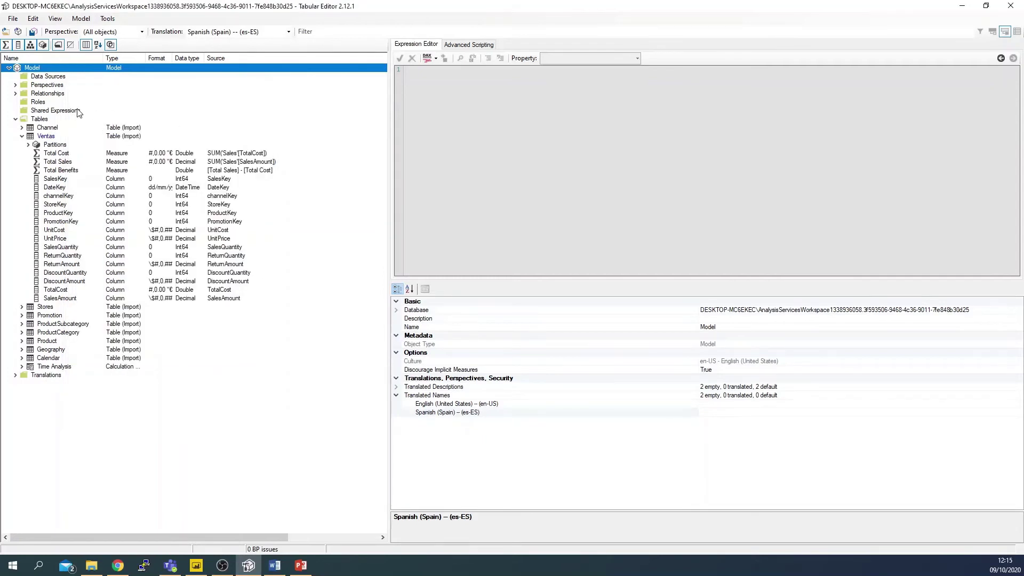
Open the partition of the Ventas table and examine its full M source expression.
click(28, 145)
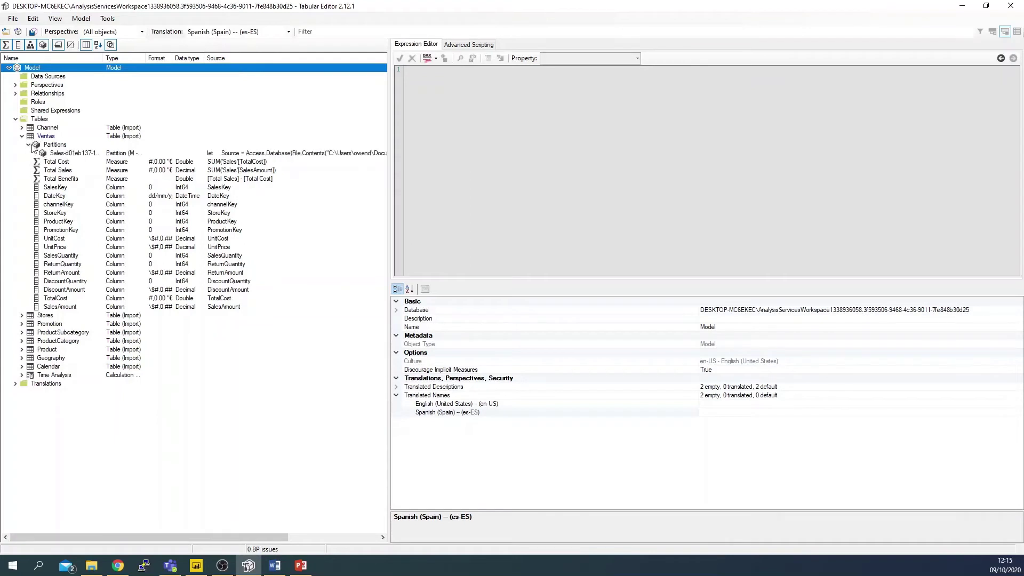
click(65, 147)
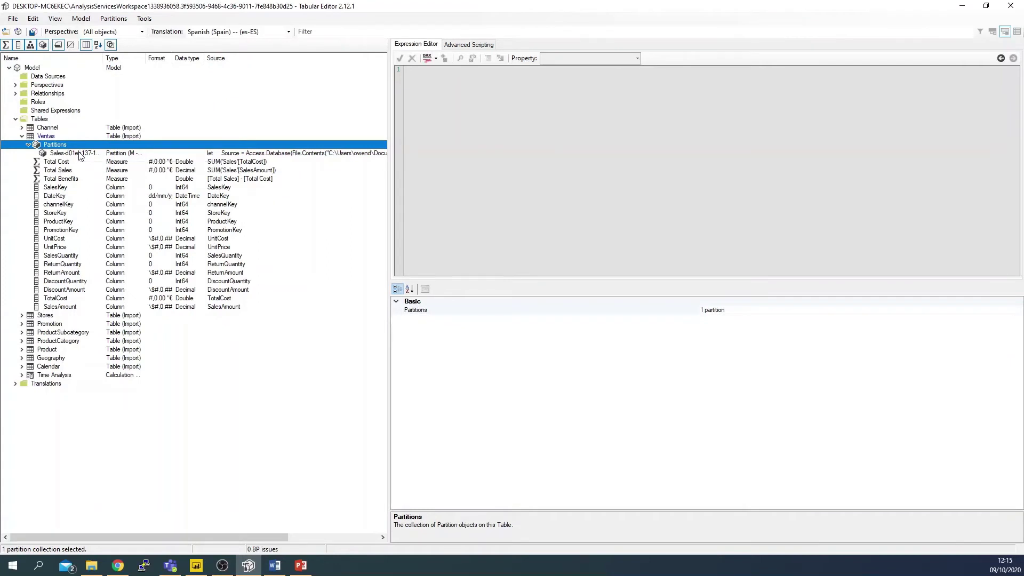
click(81, 154)
click(489, 109)
key(ctrl+a)
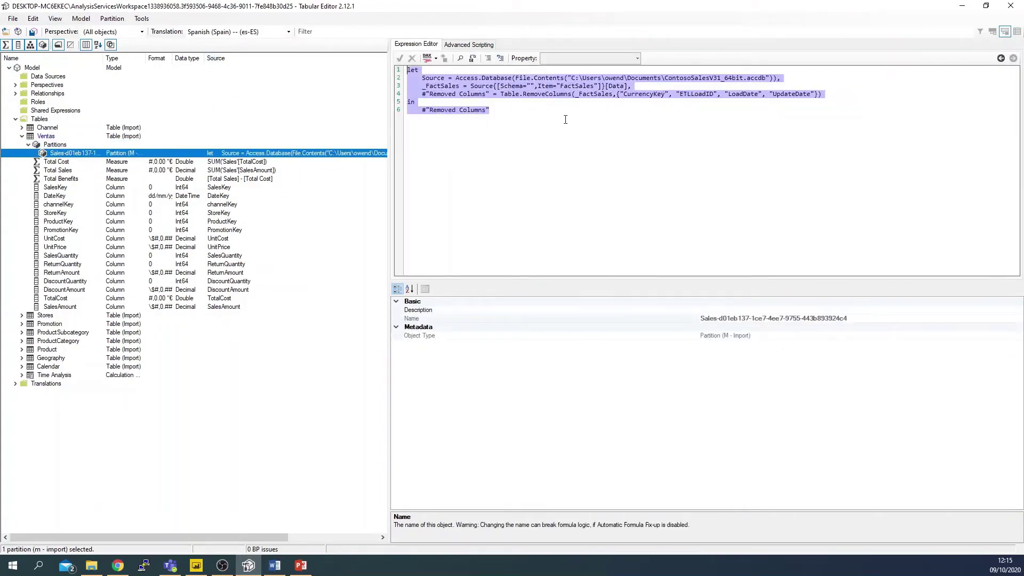
Switch to Notepad and paste the copied definition of the Ventas table into the empty document.
double_click(35, 137)
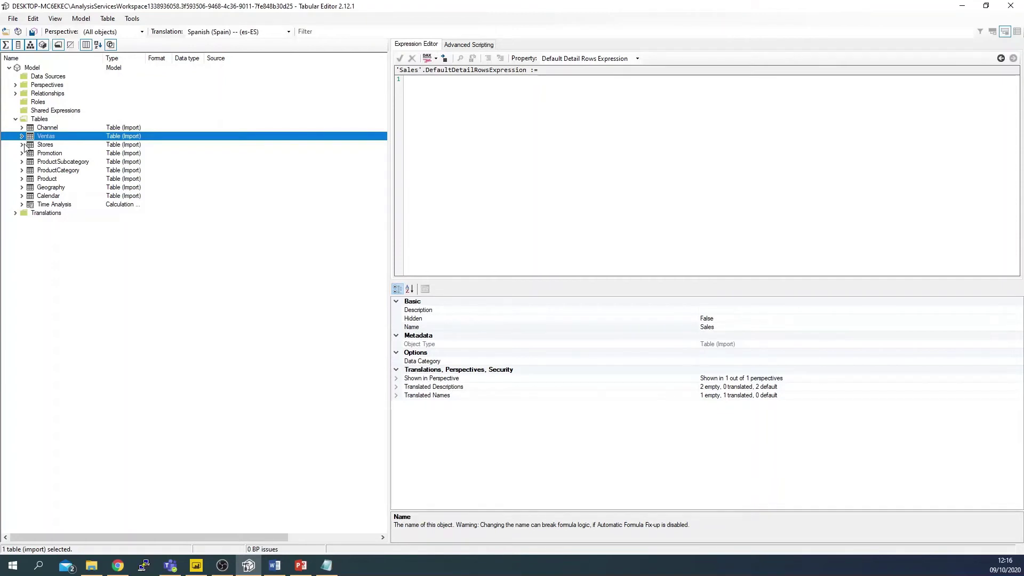
click(327, 565)
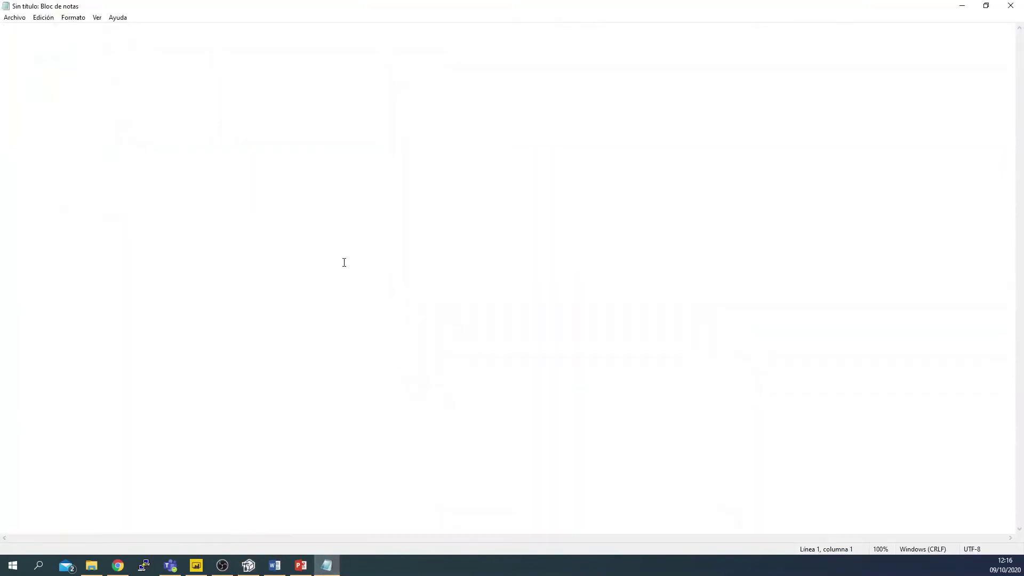
key(ctrl+v)
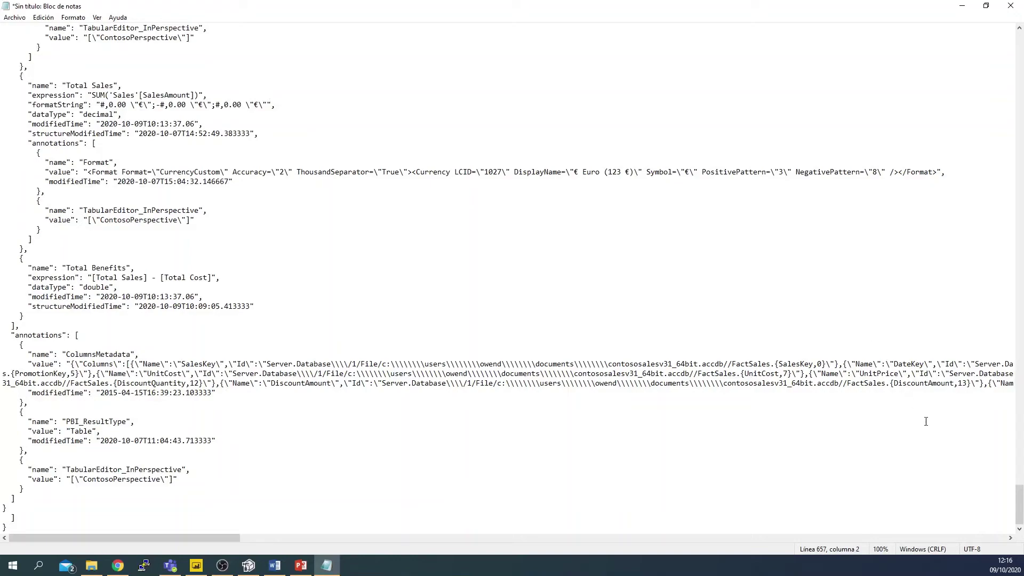
Examine the pasted table definition from its beginning through the column properties and annotations.
drag(1019, 504, 1020, 89)
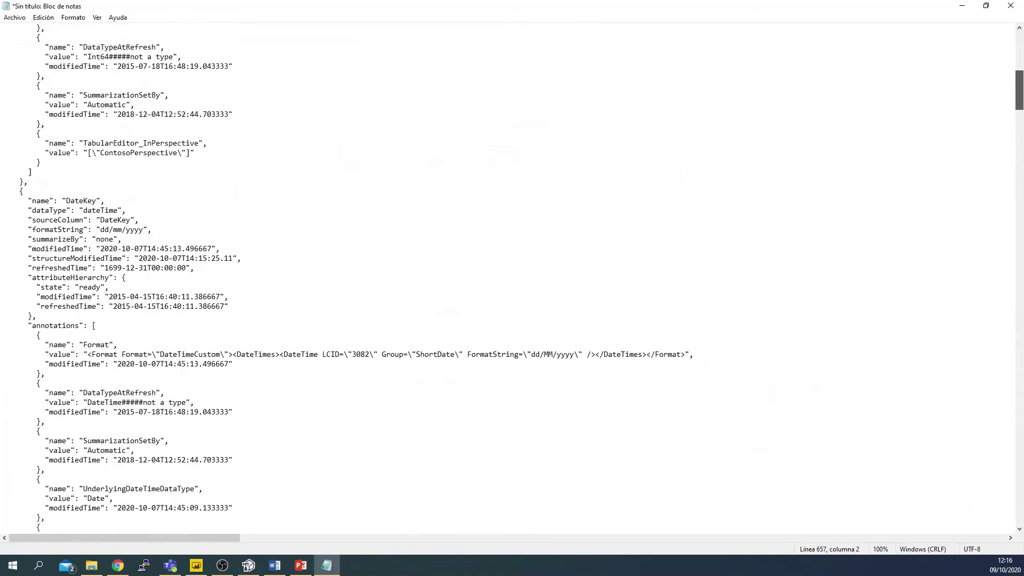
key(ctrl+End)
drag(1019, 507, 1000, 33)
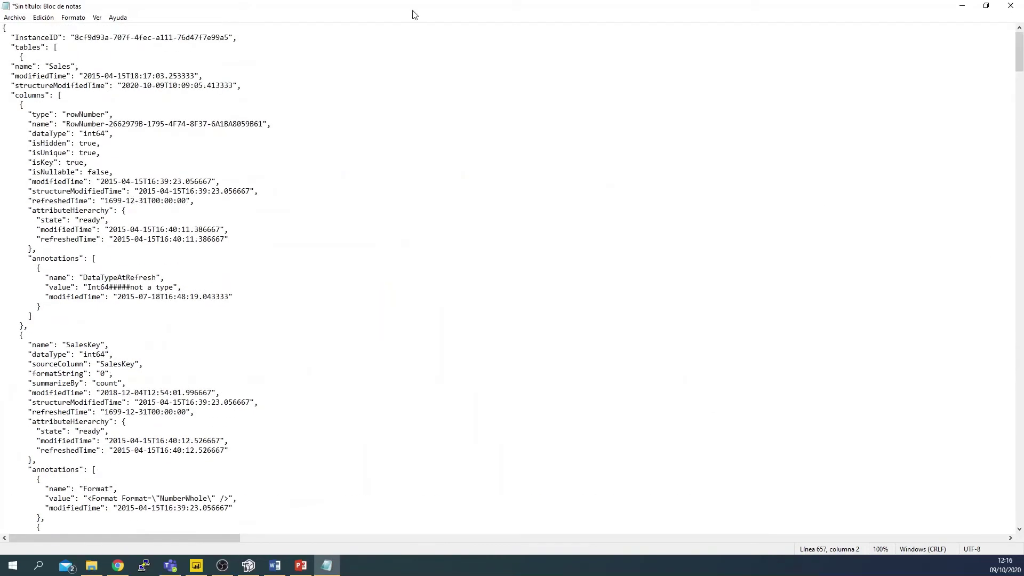
click(13, 40)
scroll(59, 81, down, 3)
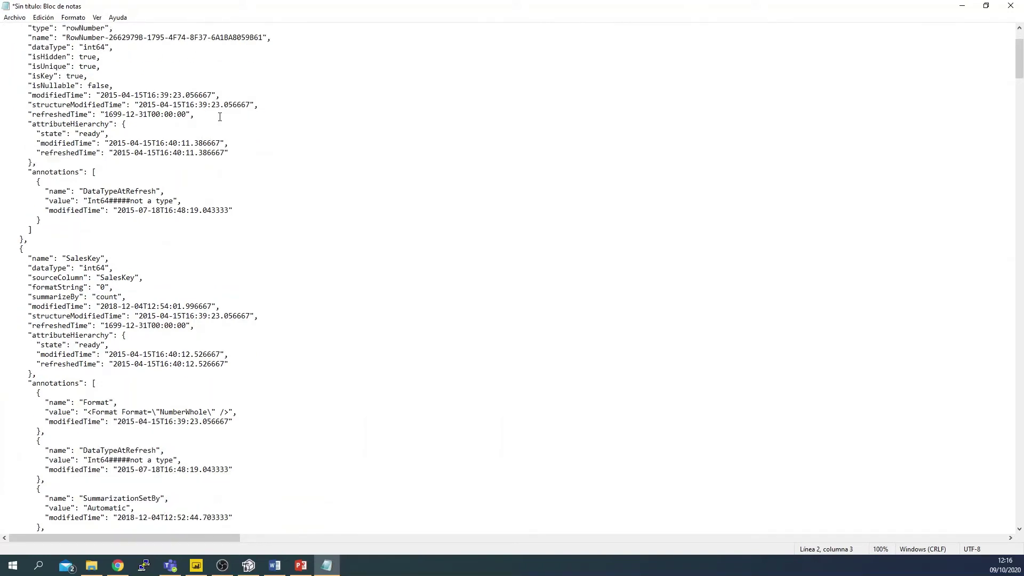
scroll(222, 116, down, 10)
scroll(222, 116, down, 10)
Switch back to Tabular Editor, add a new perspective beside ContosoPerspective and delete it again.
key(alt+Tab)
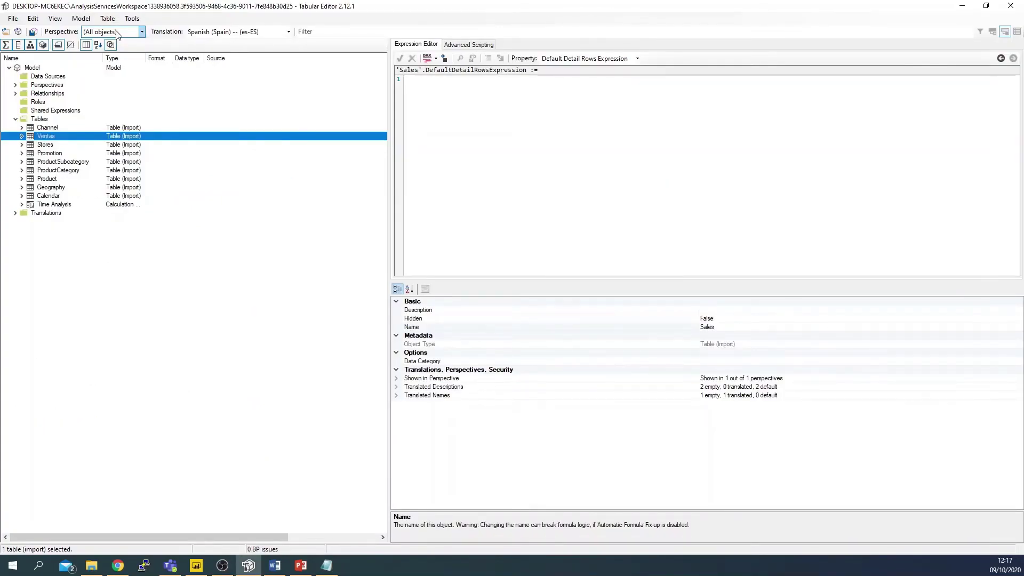
click(15, 86)
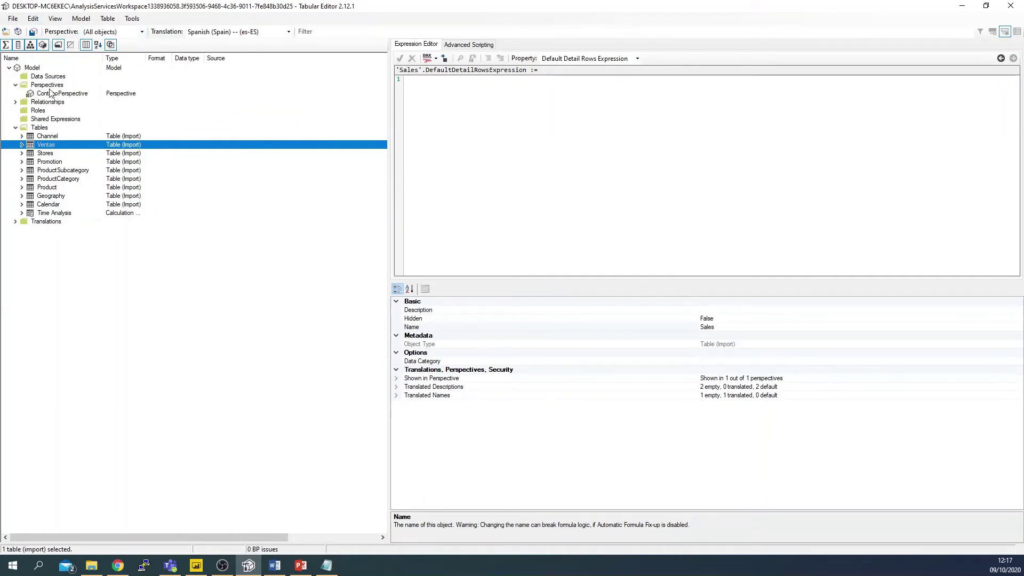
right_click(31, 86)
click(49, 93)
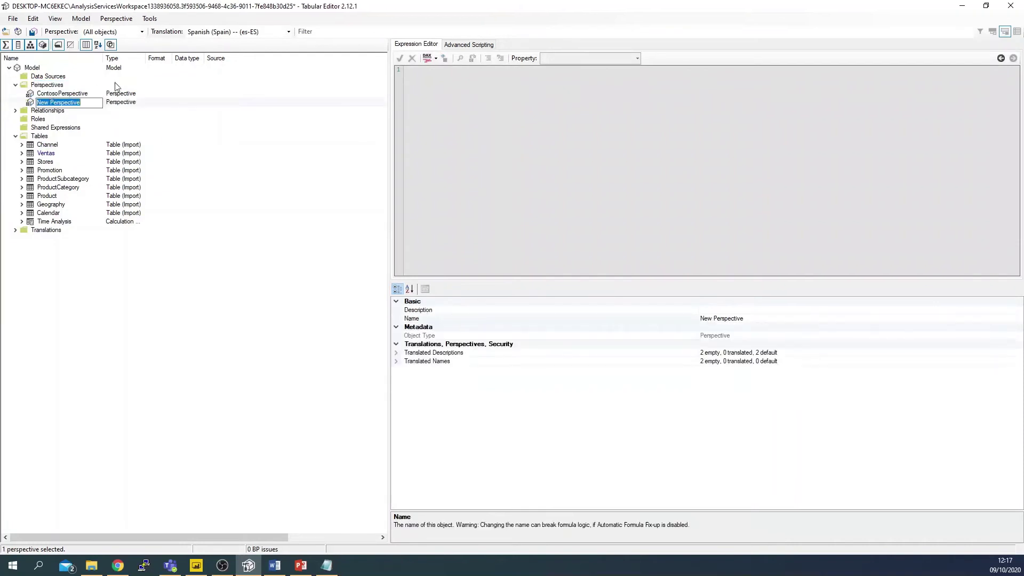
click(80, 102)
click(91, 99)
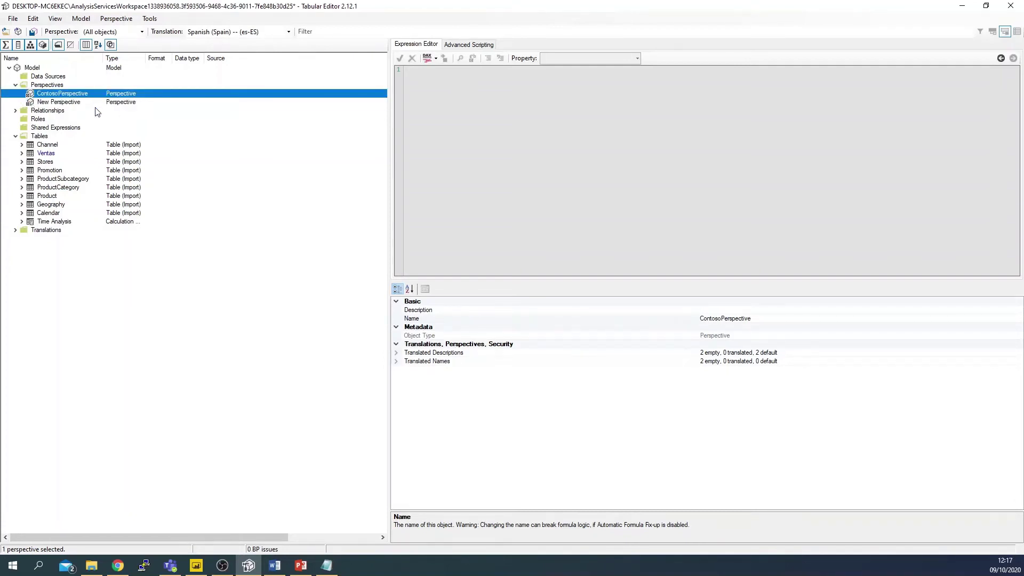
click(88, 103)
key(Delete)
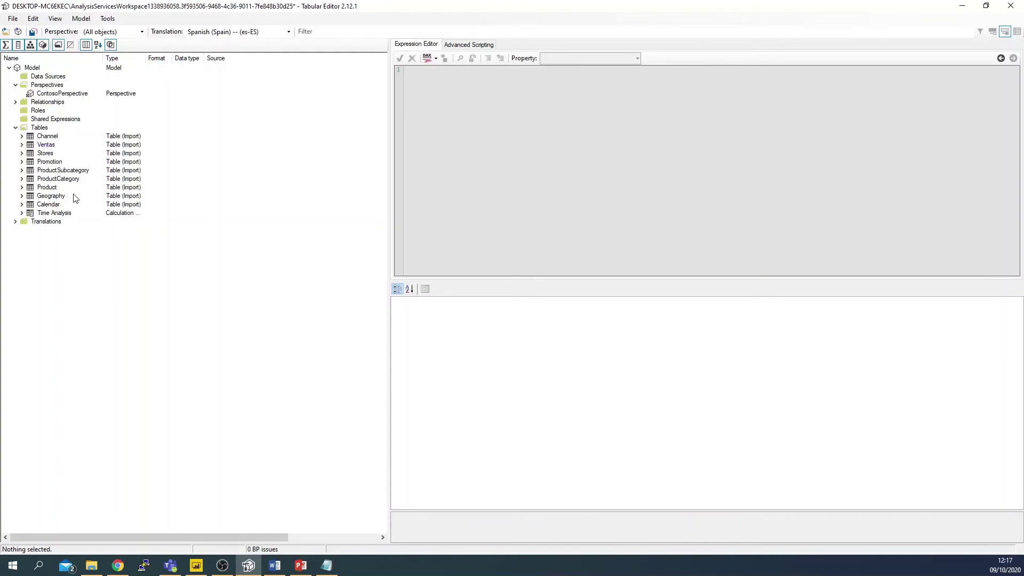
Check which perspectives the Product table's ProductDescription column can be shown in, leaving its visibility as is.
click(22, 188)
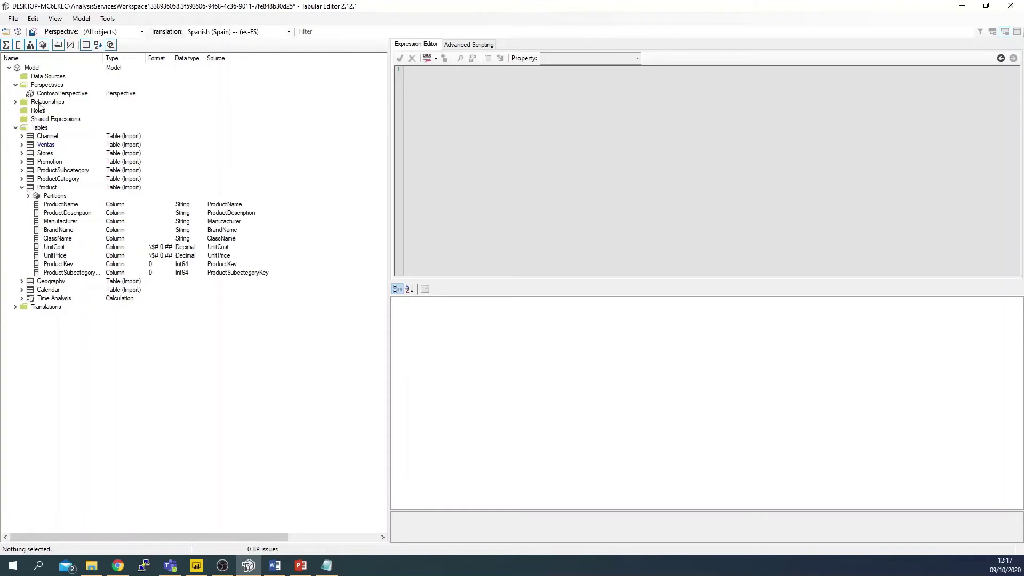
right_click(58, 214)
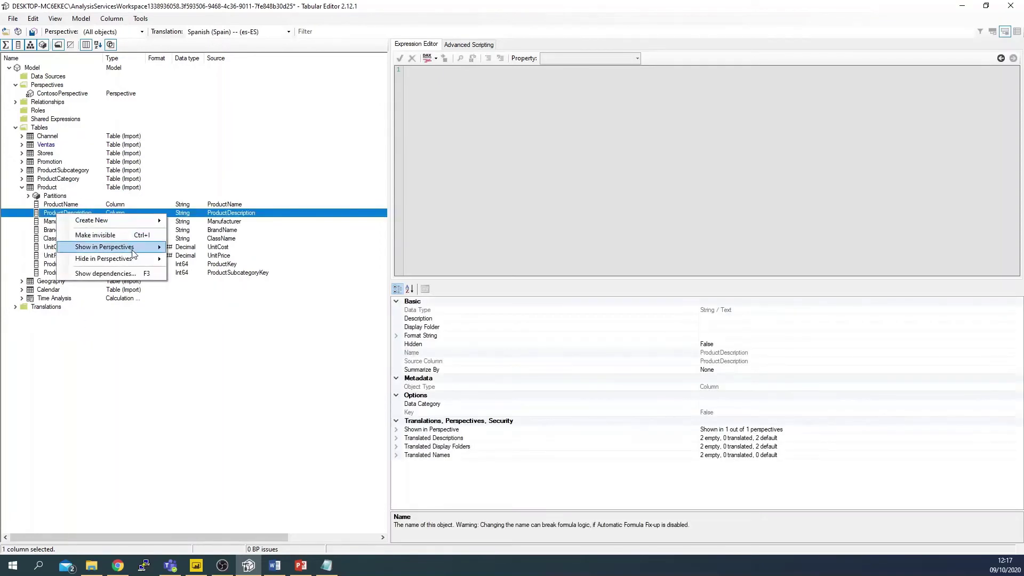
mouse_move(132, 249)
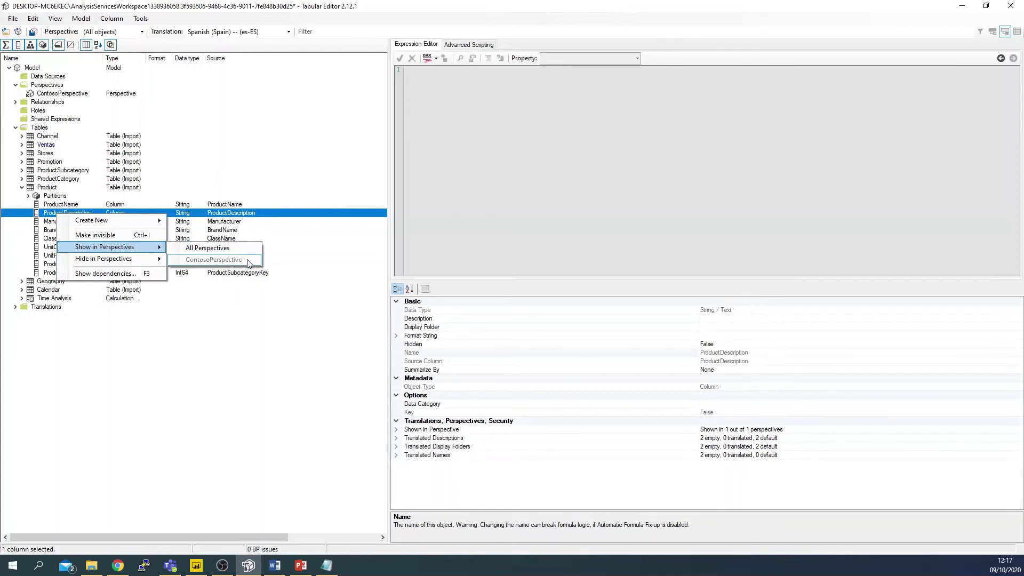
click(22, 187)
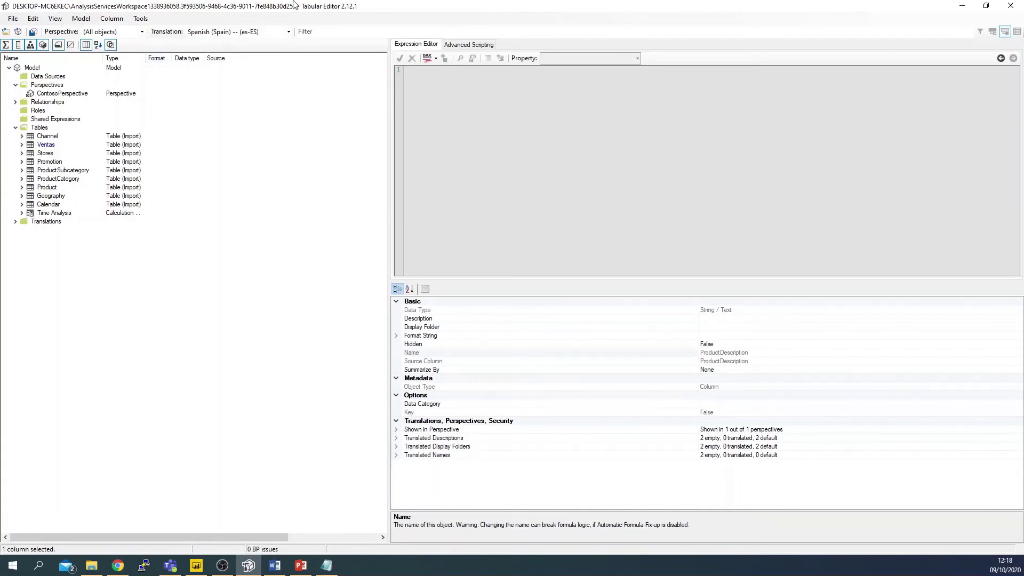
Filter the model to ContosoPerspective and examine the contents of its Product and Ventas tables.
click(134, 31)
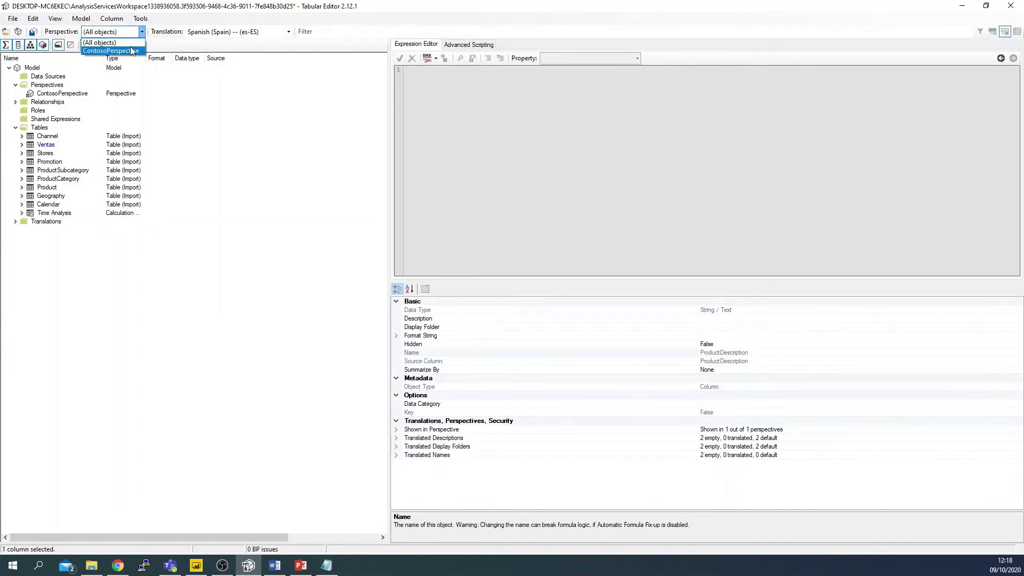
click(129, 50)
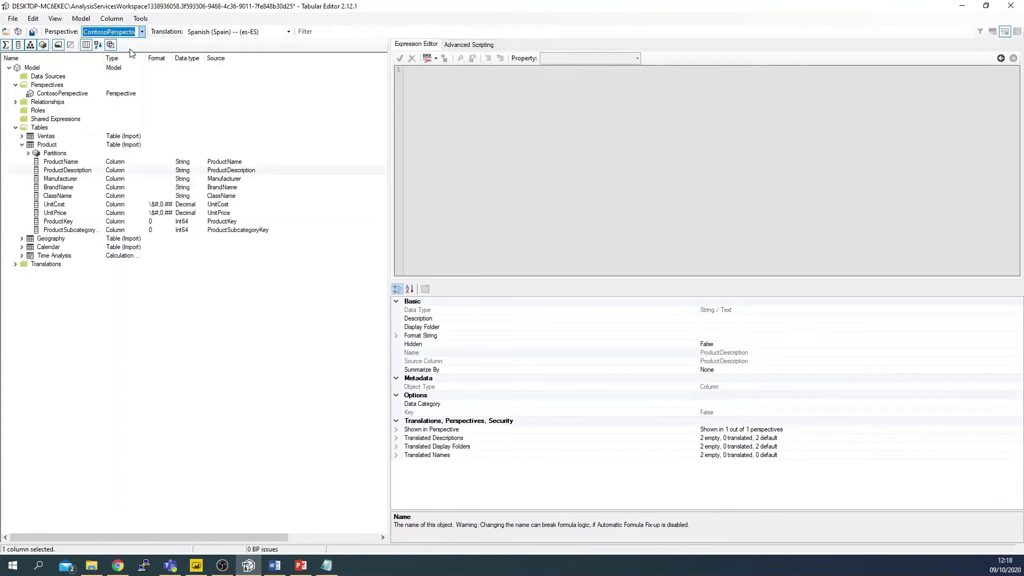
click(22, 145)
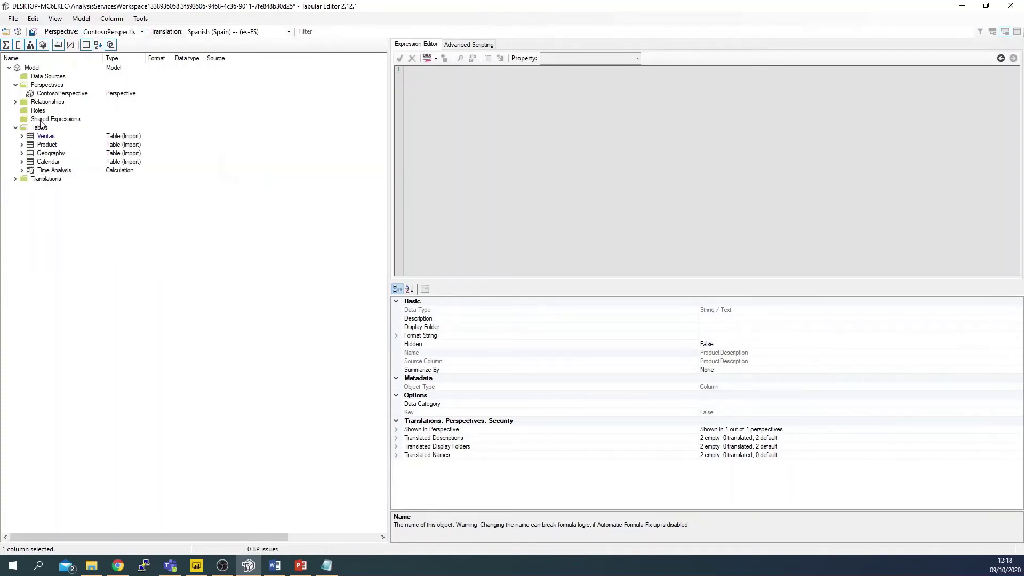
click(22, 144)
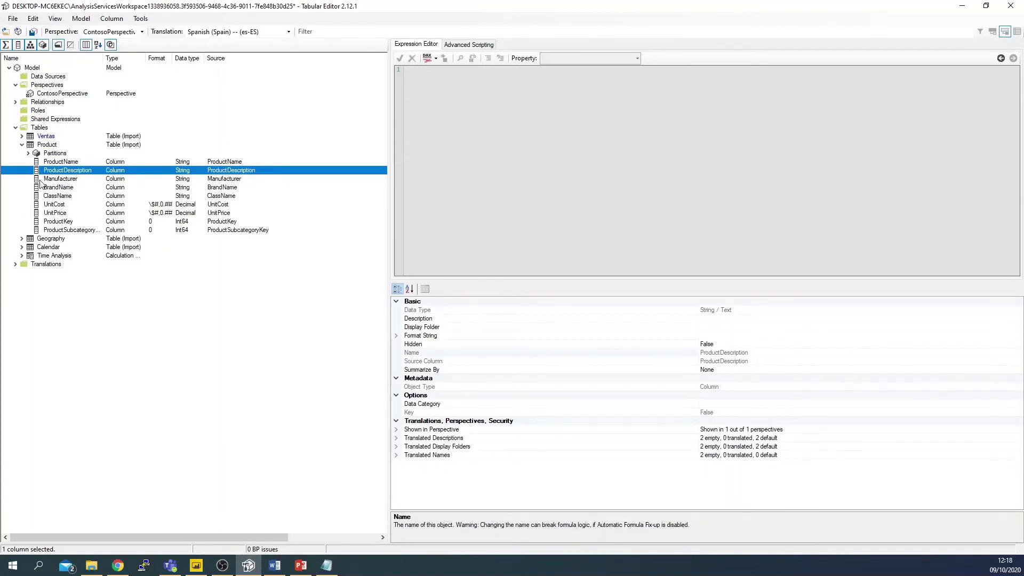
click(23, 145)
click(23, 136)
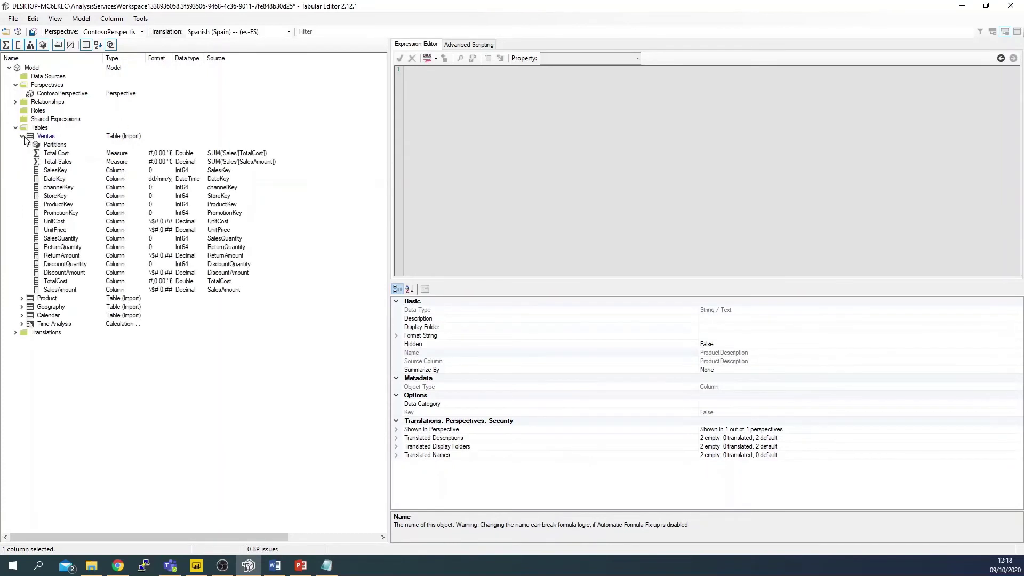
click(22, 137)
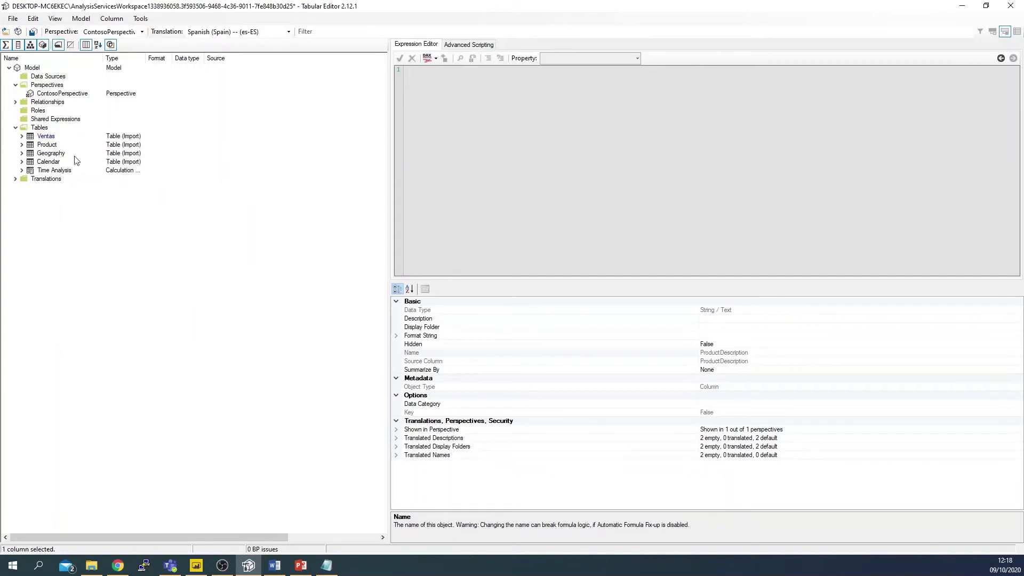
Look into the Geography table's contents in the perspective and check which new objects can be created under Tables, creating none.
click(22, 154)
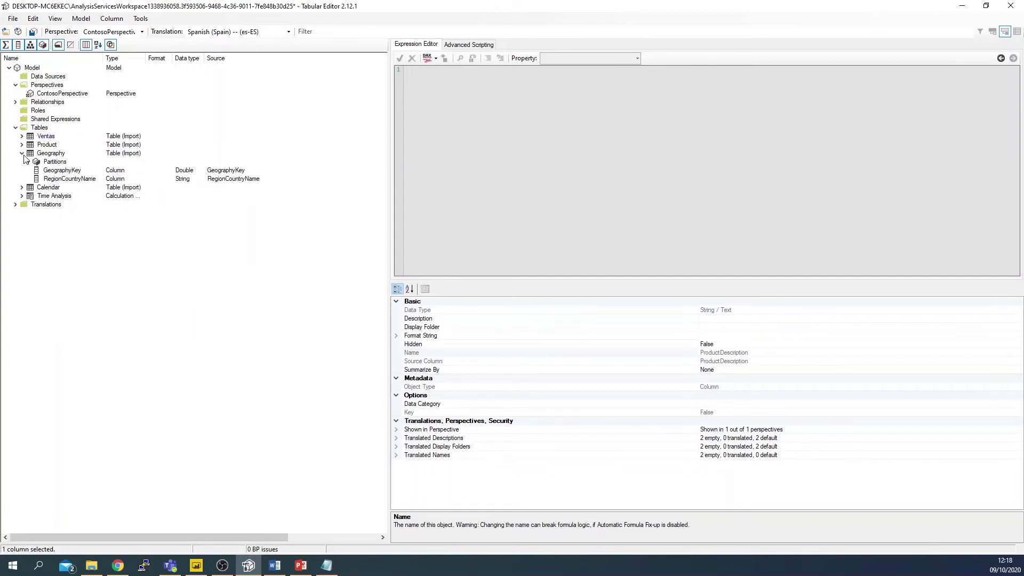
click(23, 154)
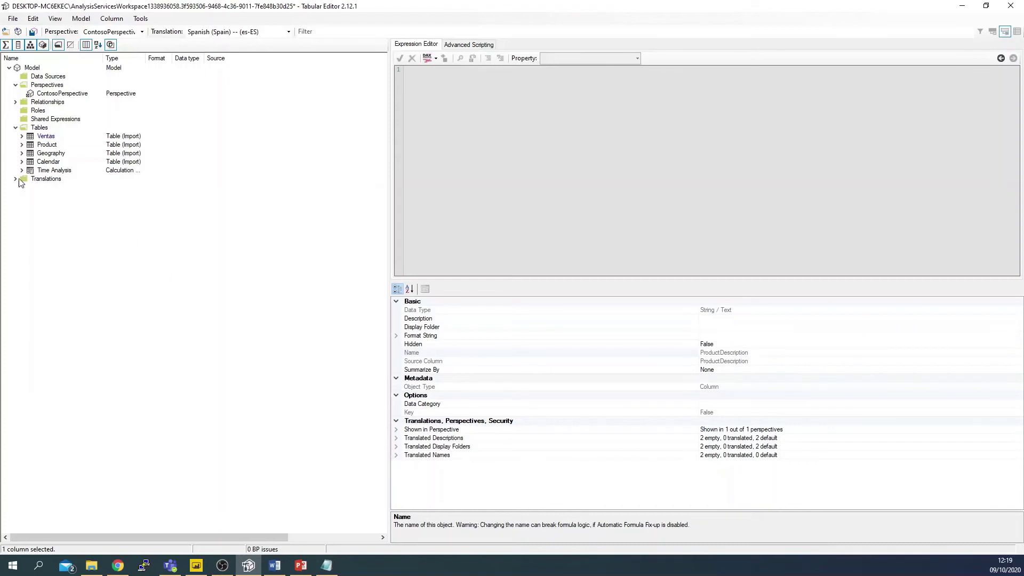
right_click(30, 127)
mouse_move(45, 135)
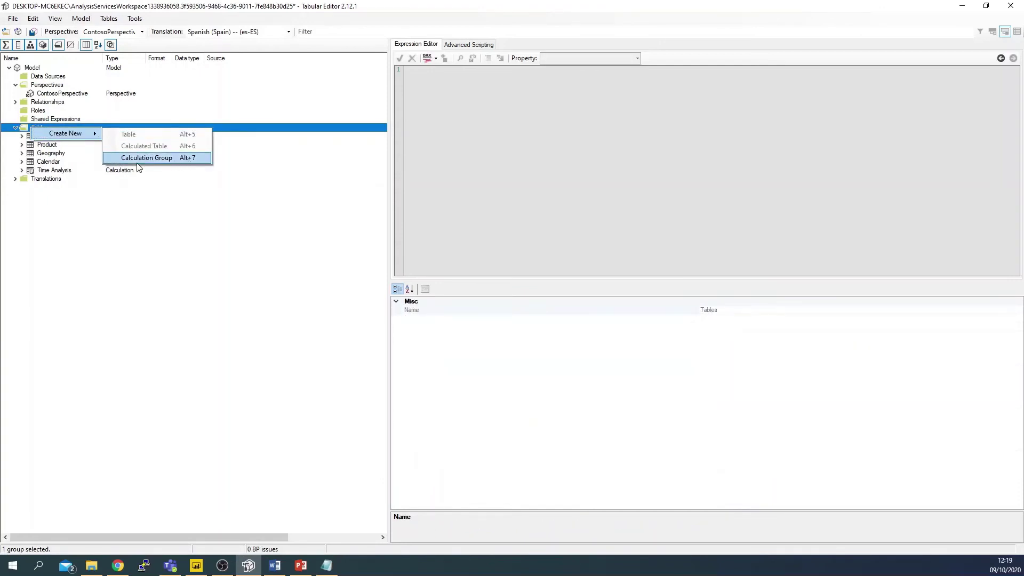
click(33, 177)
Examine the DAX expressions of the Time Analysis calculation items Actual Year, Year Before and 2 Years Before.
click(27, 171)
click(22, 170)
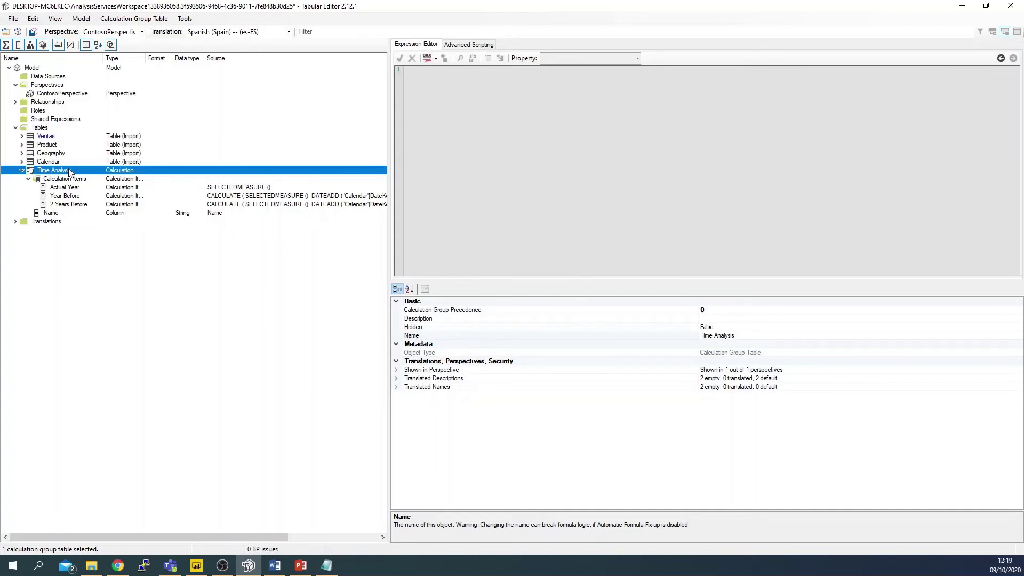
click(64, 188)
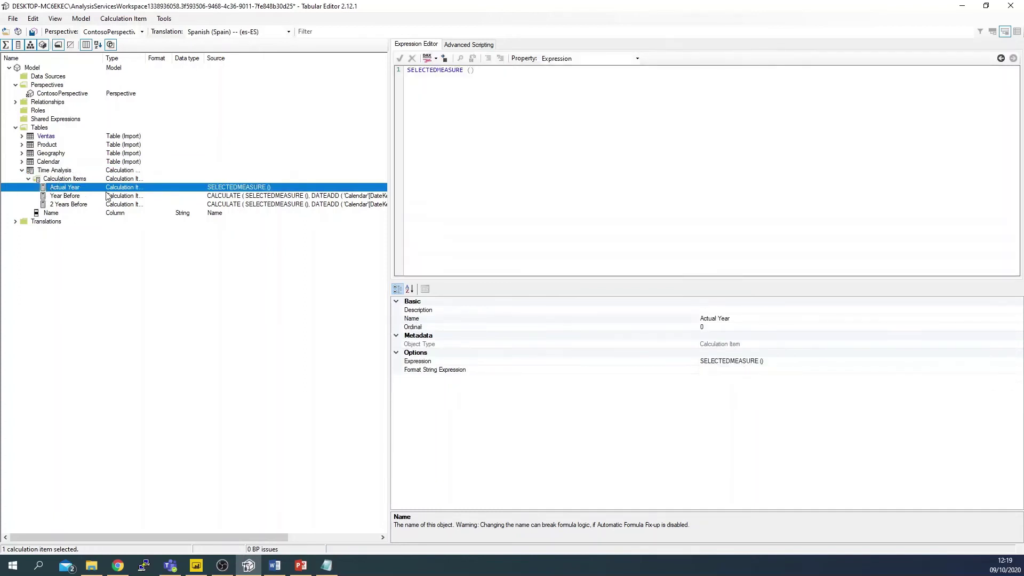
click(65, 198)
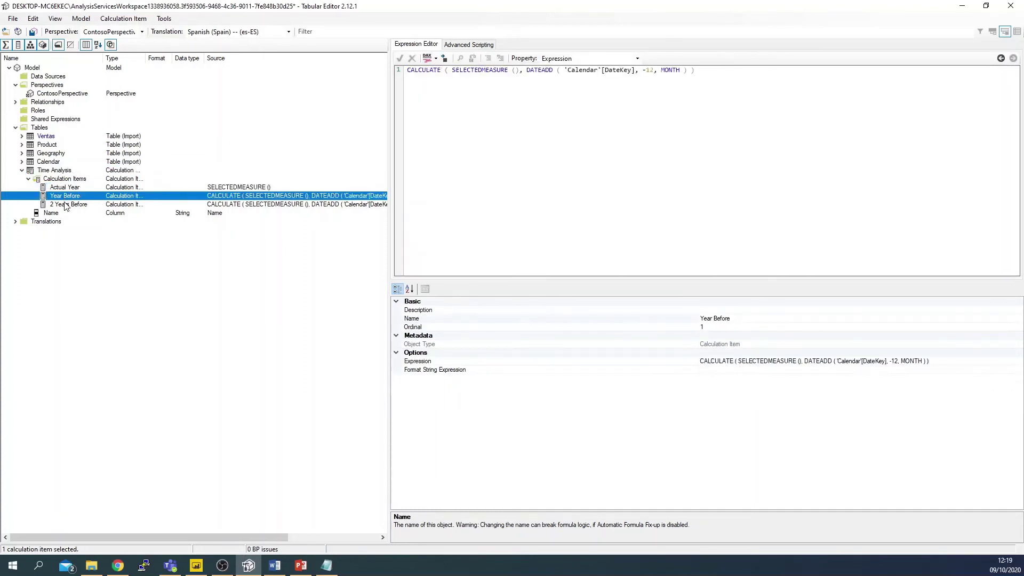
click(67, 206)
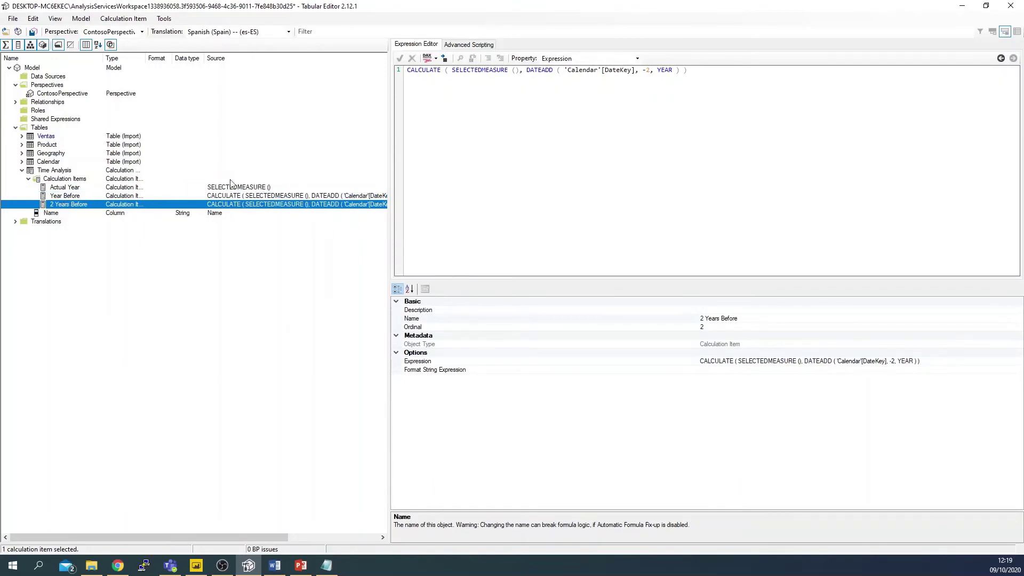
click(62, 196)
click(64, 188)
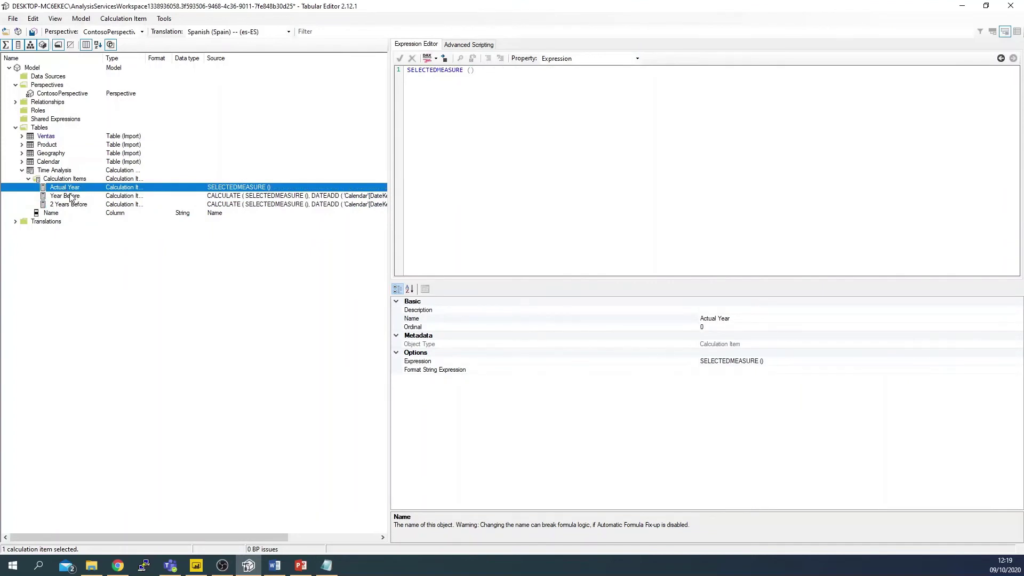
click(68, 197)
click(63, 205)
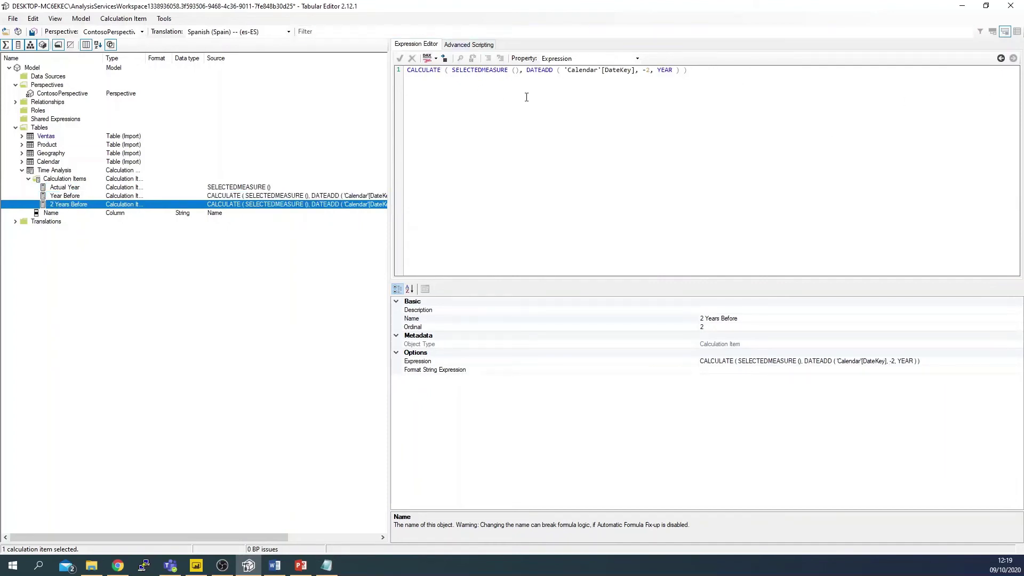
drag(686, 71, 377, 78)
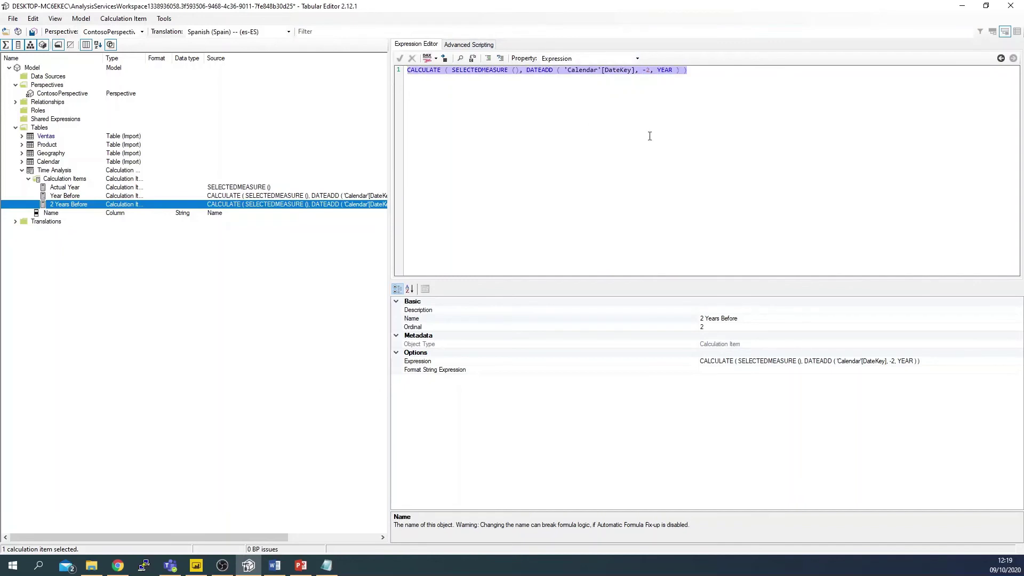
click(735, 70)
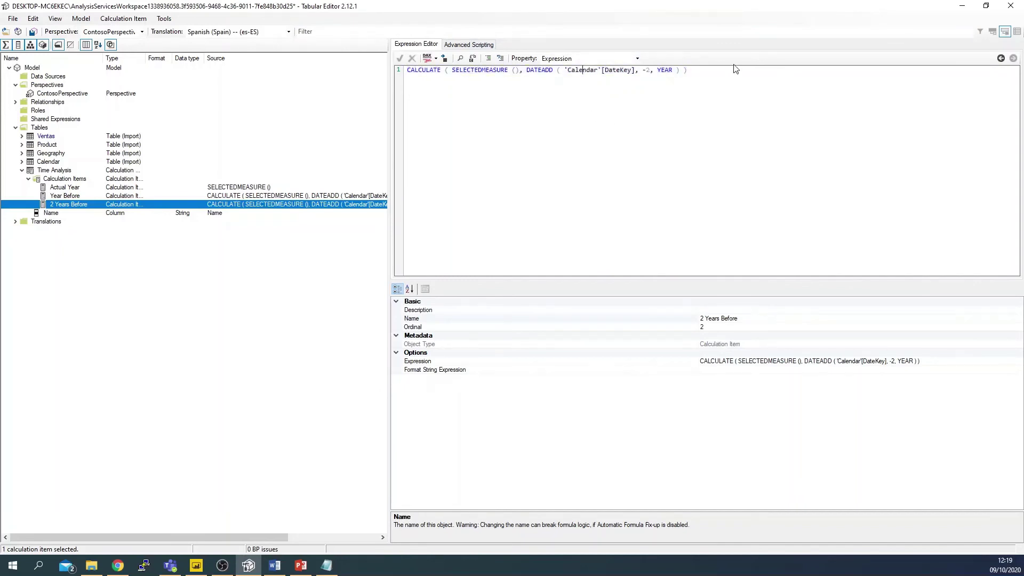
Switch to Power BI Desktop, clear the Actual Year slicer selection and check the matrix's column field against the Time Analysis table.
click(196, 566)
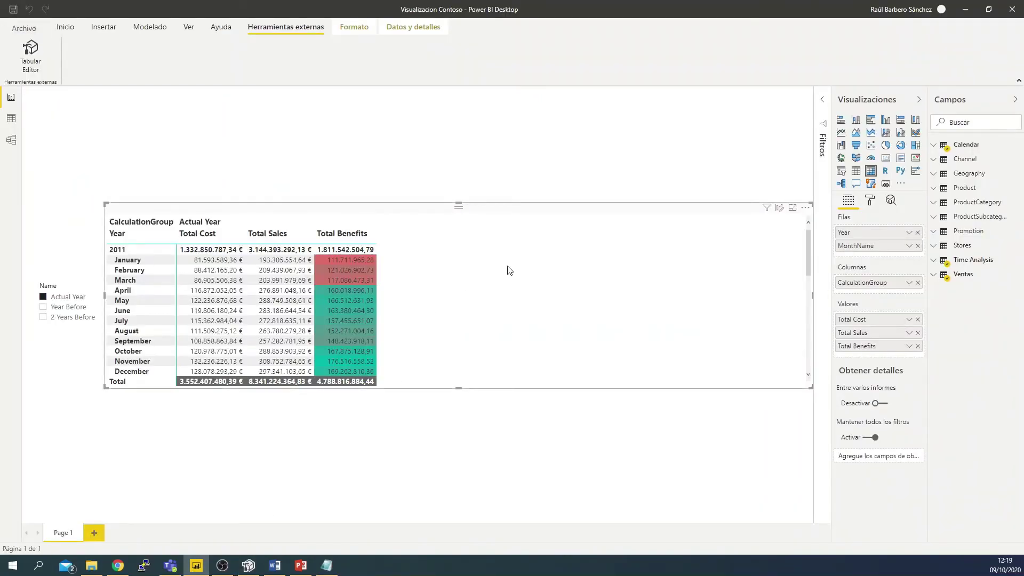
click(43, 297)
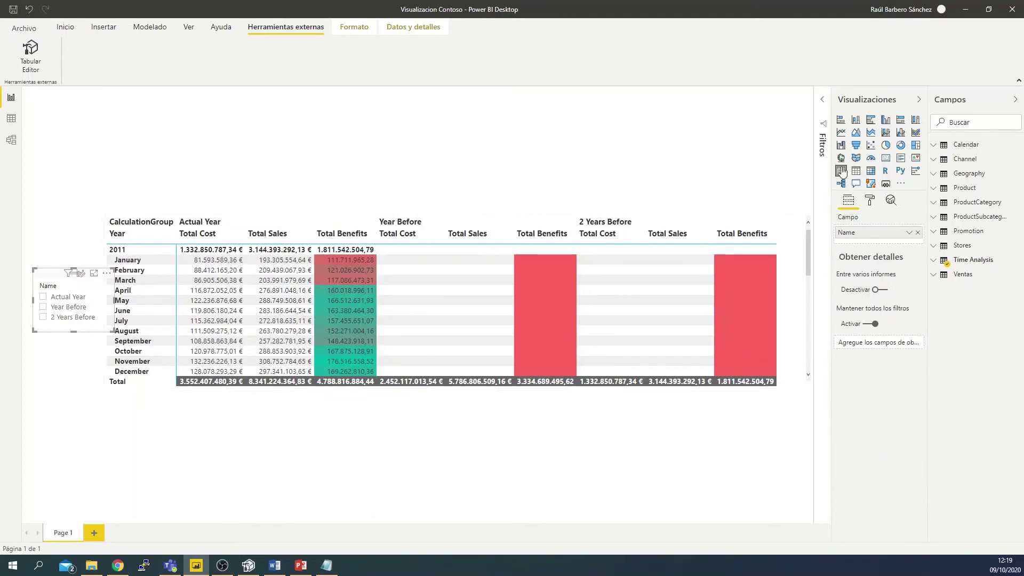
scroll(611, 343, down, 5)
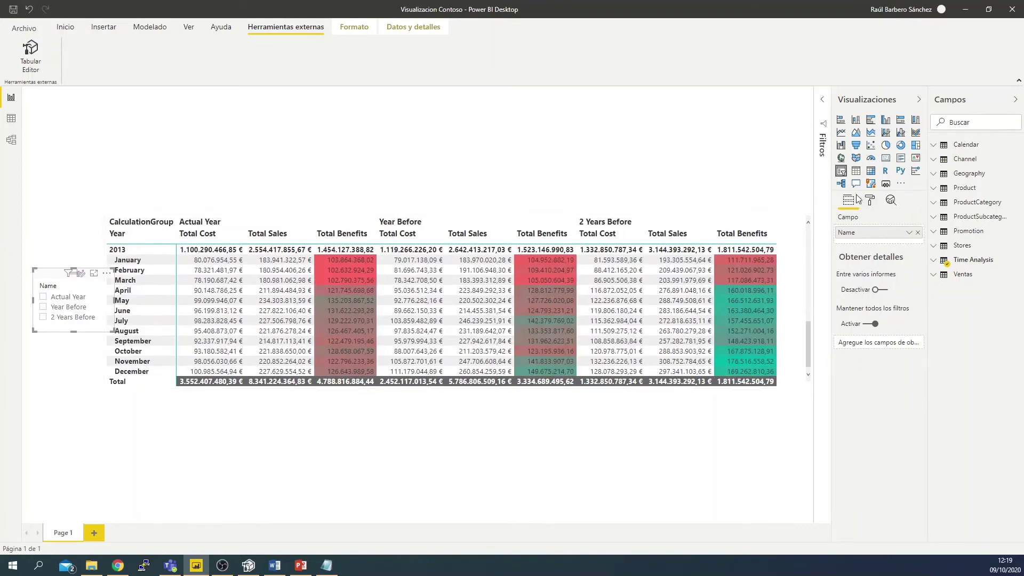
click(804, 225)
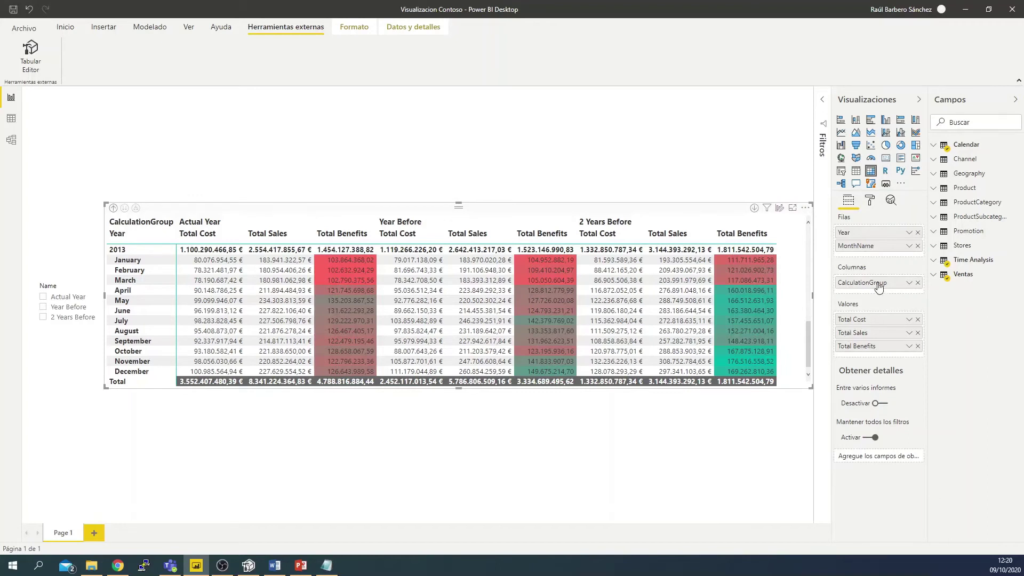
click(934, 261)
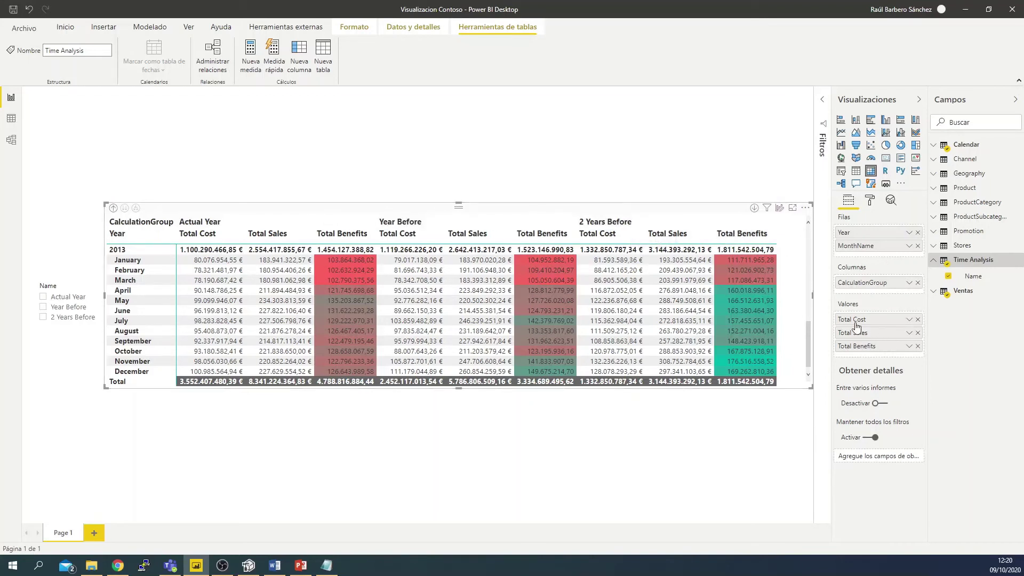
Remove Total Sales and Total Benefits from the matrix values, and add Total Sales back from the Ventas table.
click(918, 333)
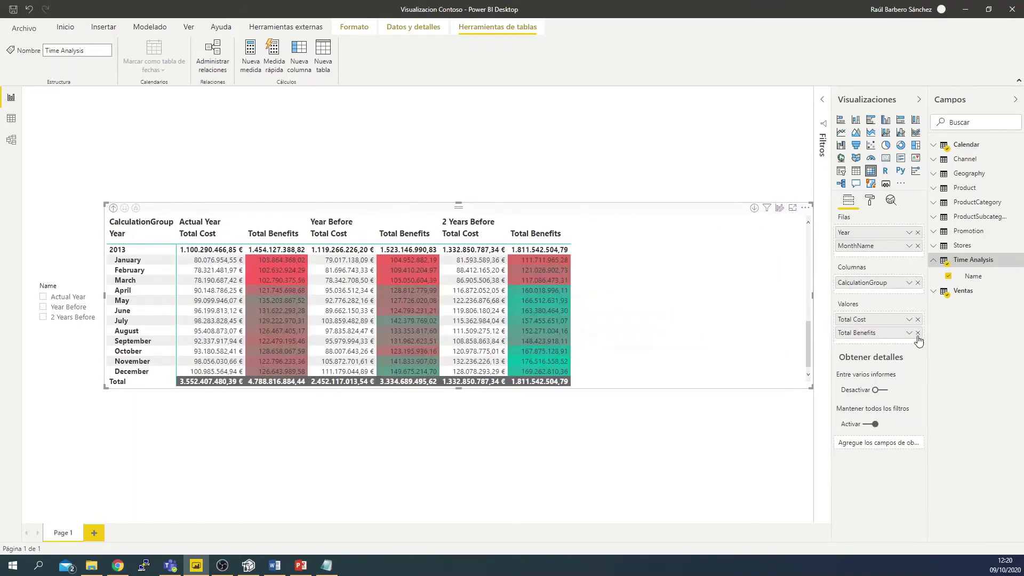
click(918, 333)
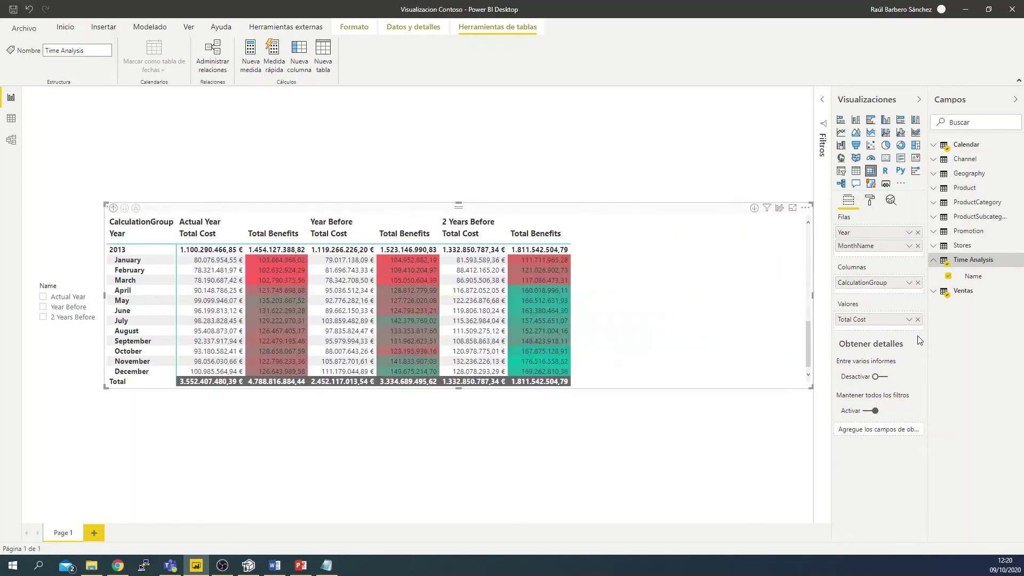
click(935, 291)
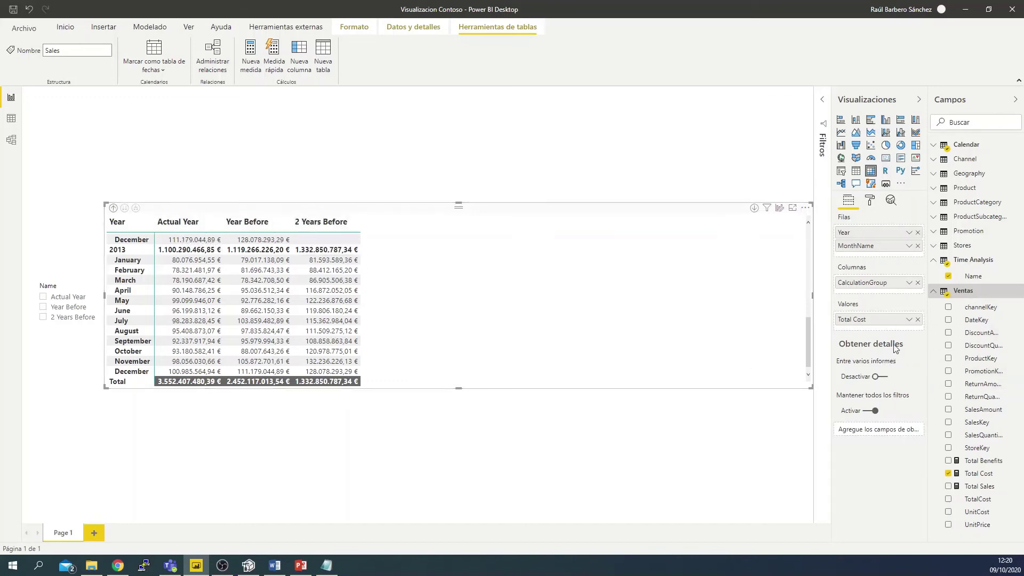
drag(986, 491, 893, 332)
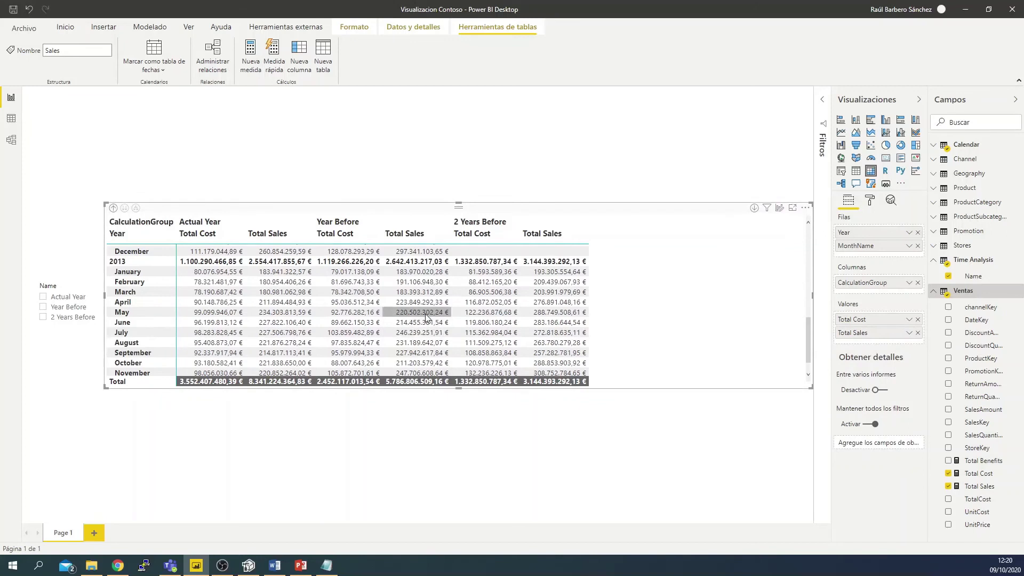